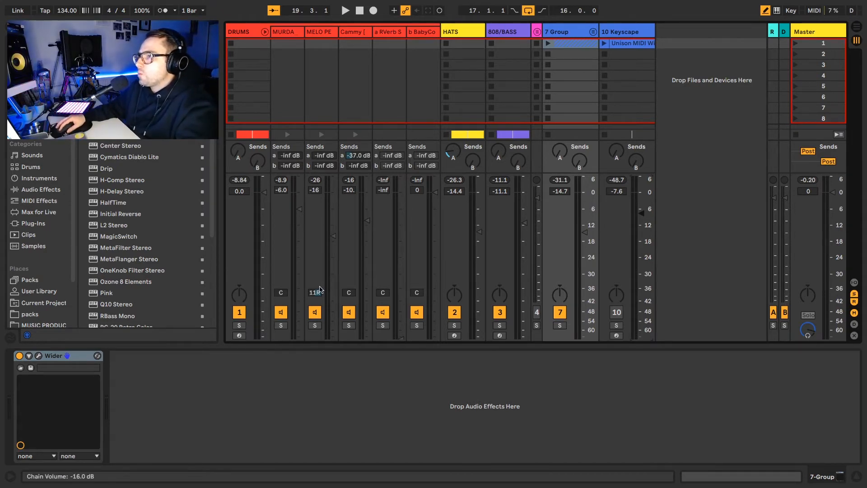
Play the set and stop at bar 19 to hear Chords sitting at -32.2 dB.
key(space)
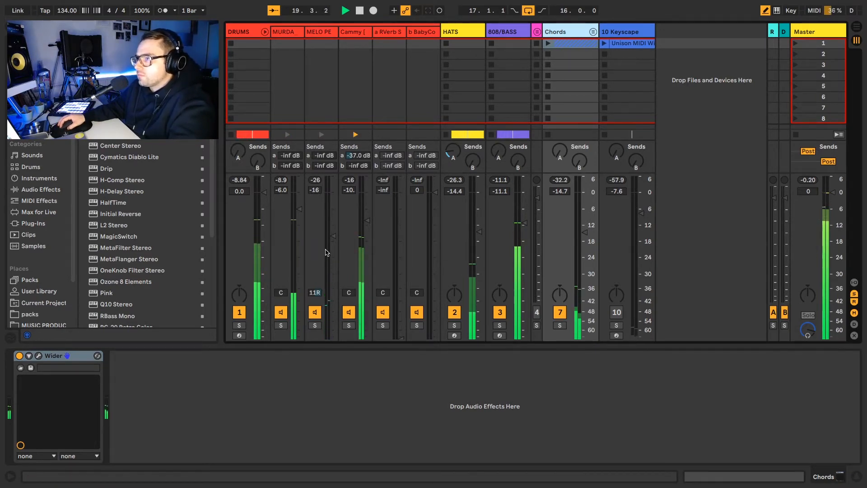
key(space)
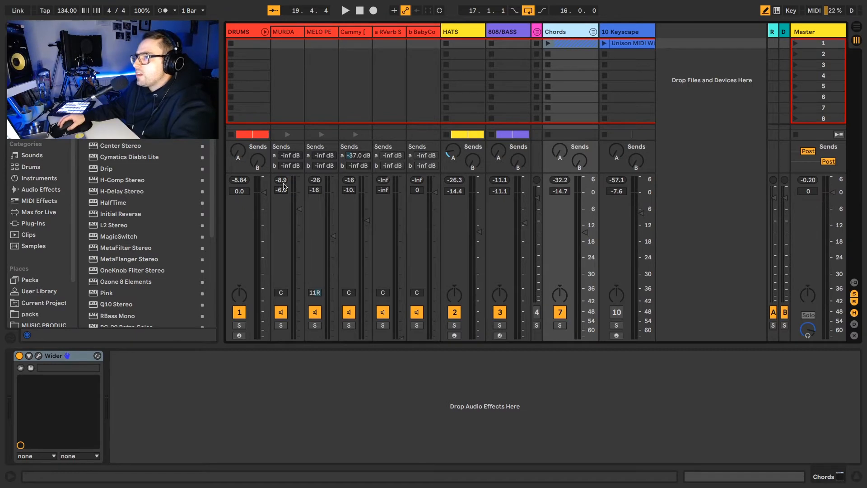
Solo the MURDA kick, audition it briefly, and show its Simpler sample settings.
click(280, 325)
key(space)
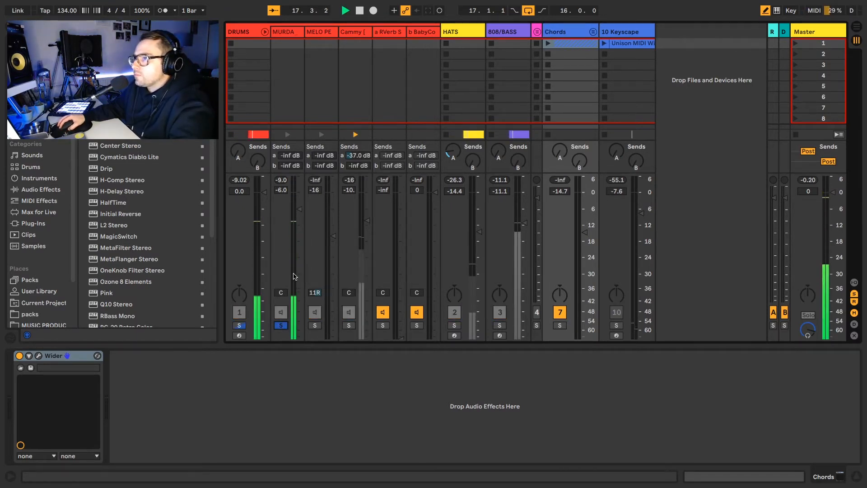
key(space)
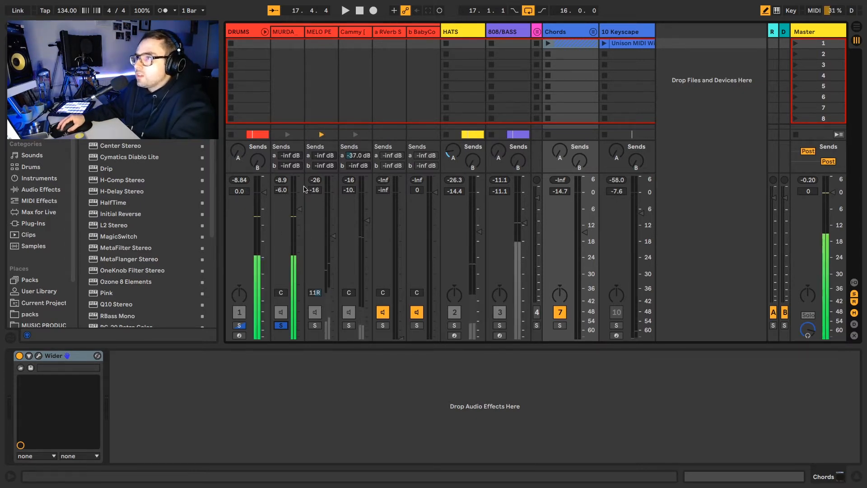
click(289, 34)
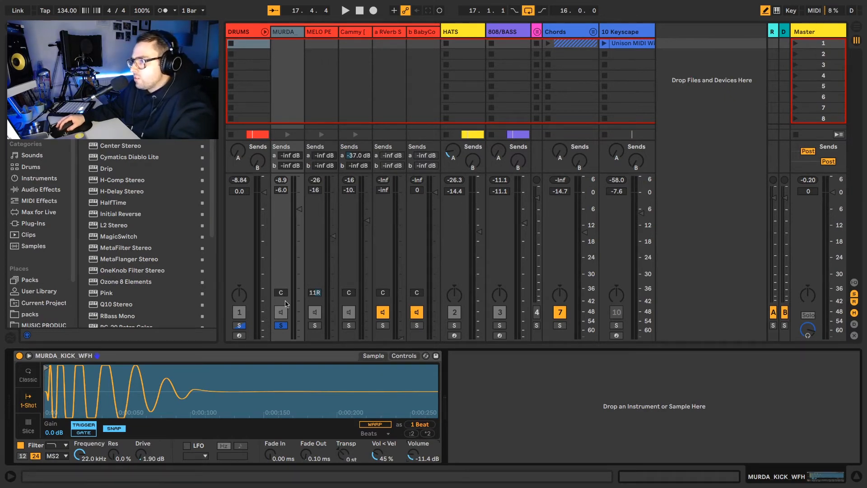
Raise the MURDA kick sample's Simpler volume to -9.71 dB while auditioning it.
key(space)
drag(412, 458, 412, 451)
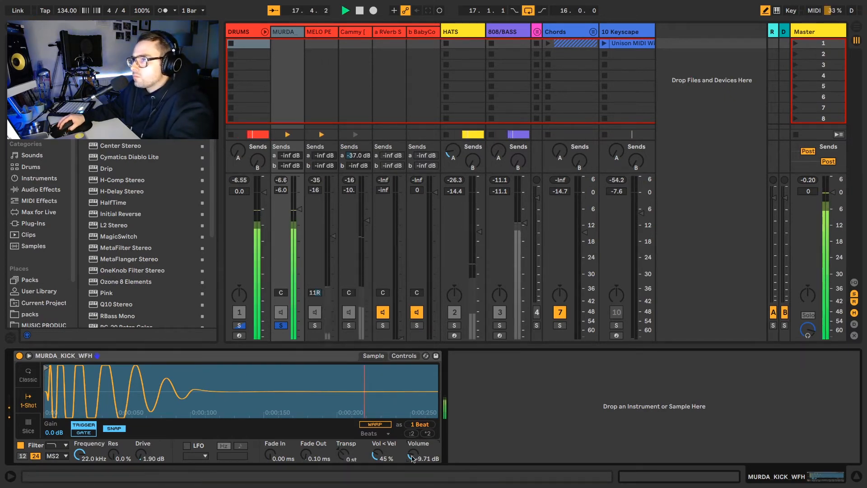
key(space)
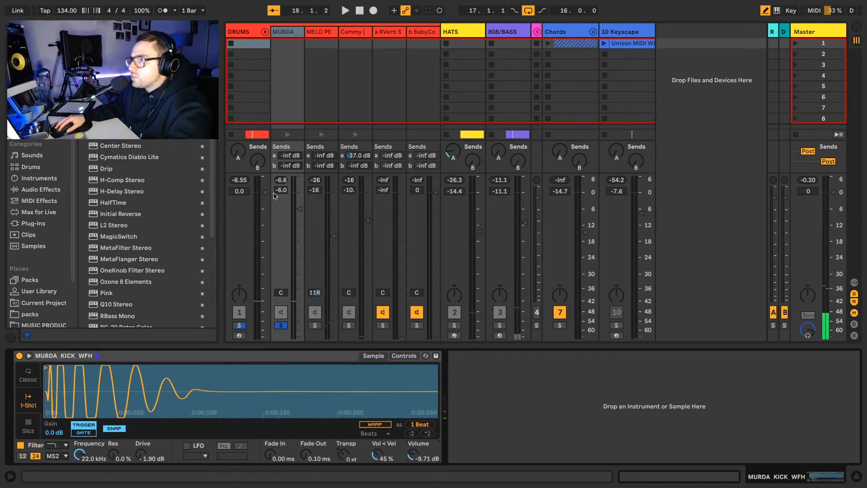
key(space)
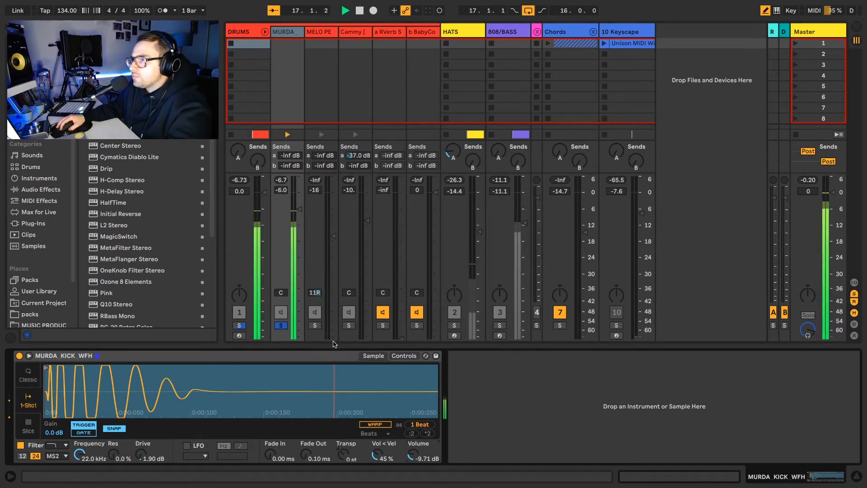
key(space)
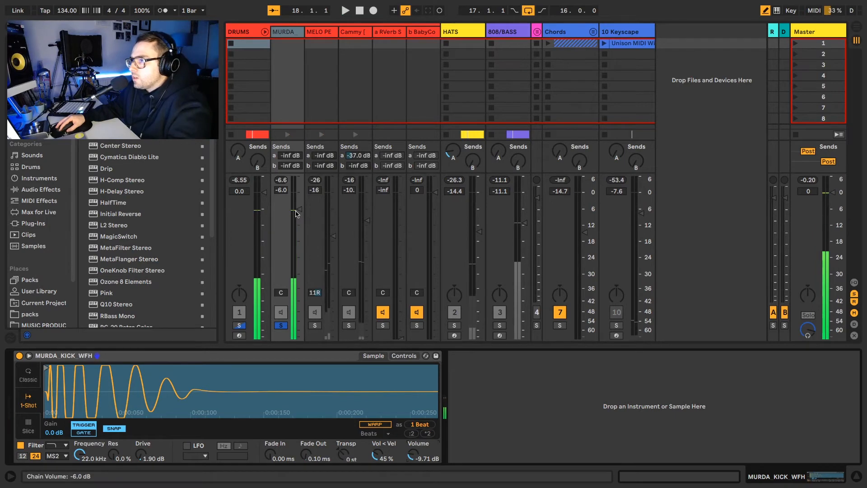
Solo MELO PERC 2, raise its Simpler sample volume while listening, then unsolo it.
click(315, 326)
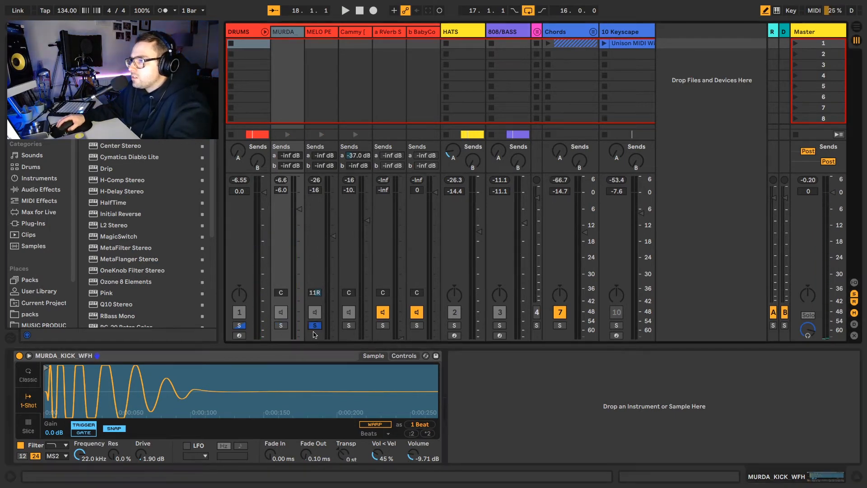
click(319, 316)
key(space)
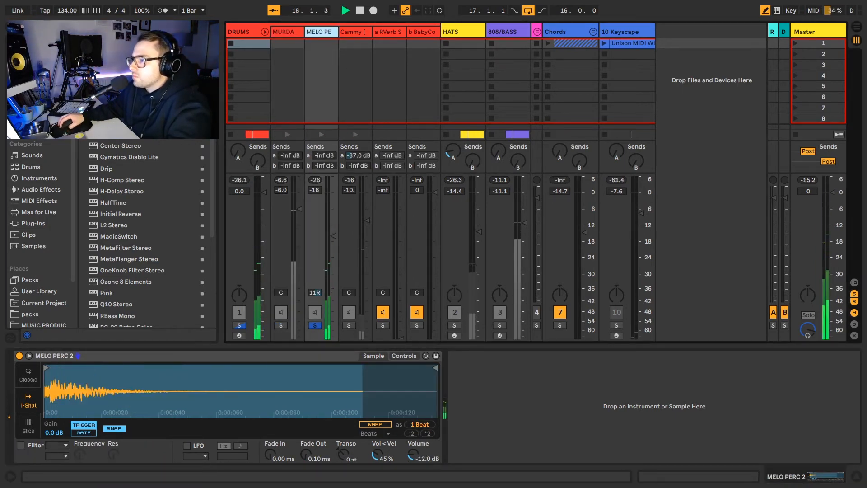
drag(413, 454, 413, 449)
key(space)
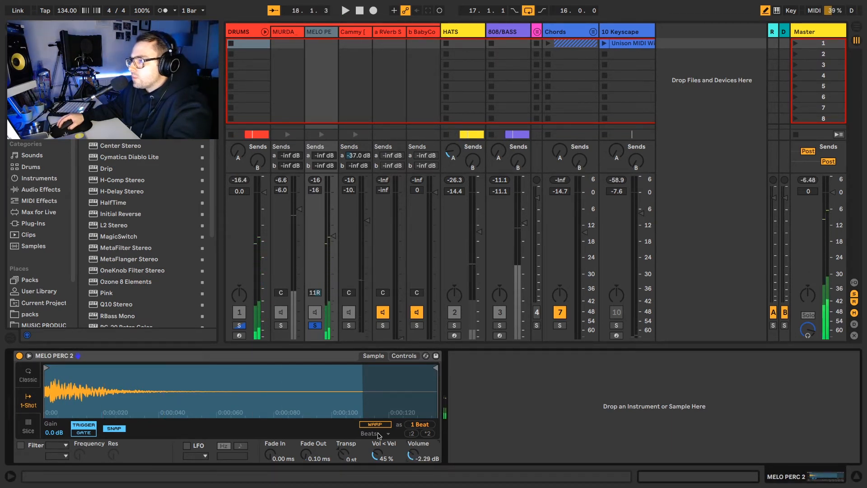
click(319, 325)
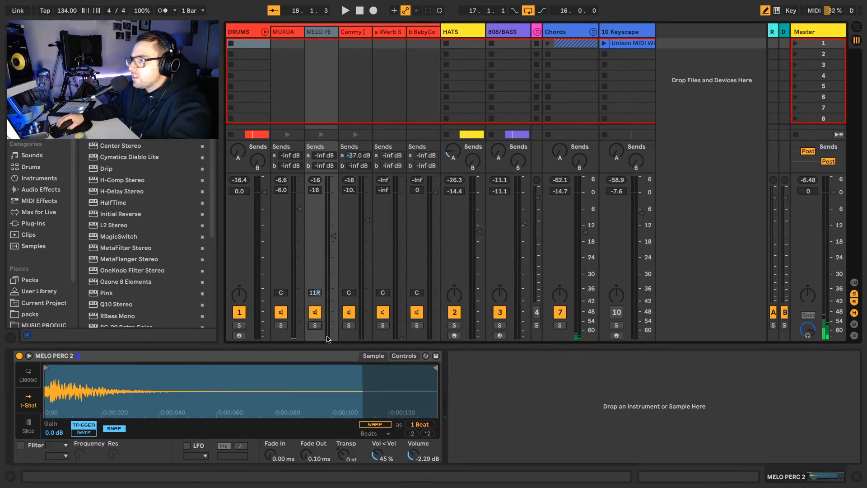
Audition the soloed Cammy clap and its Simpler settings, then solo and play the HATS.
click(346, 326)
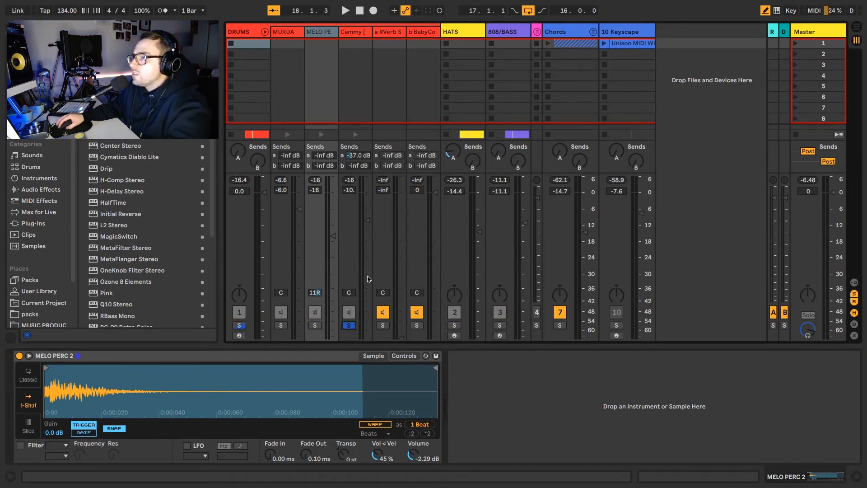
key(space)
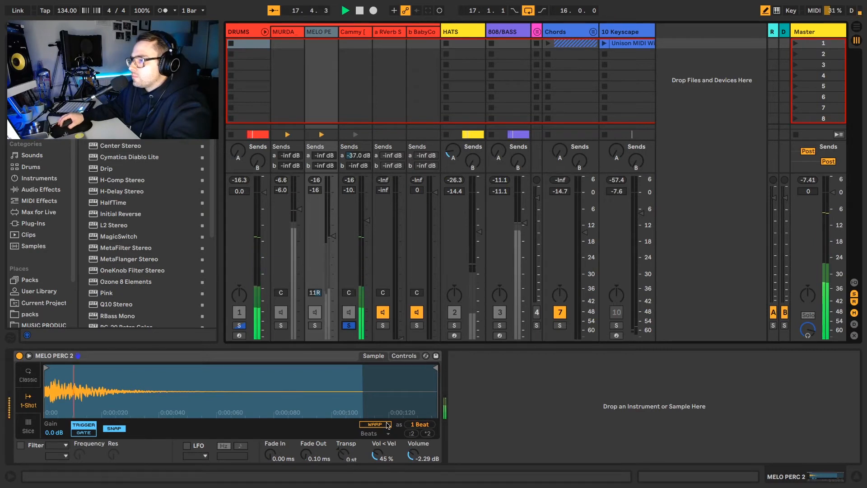
click(346, 35)
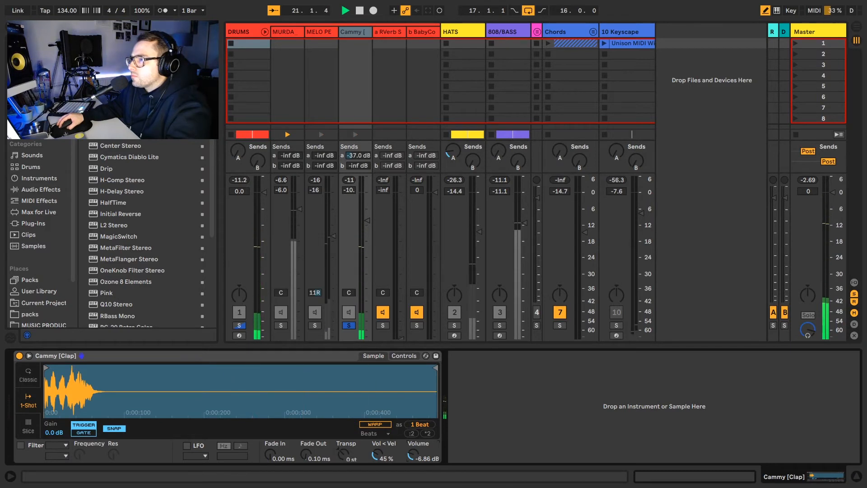
key(space)
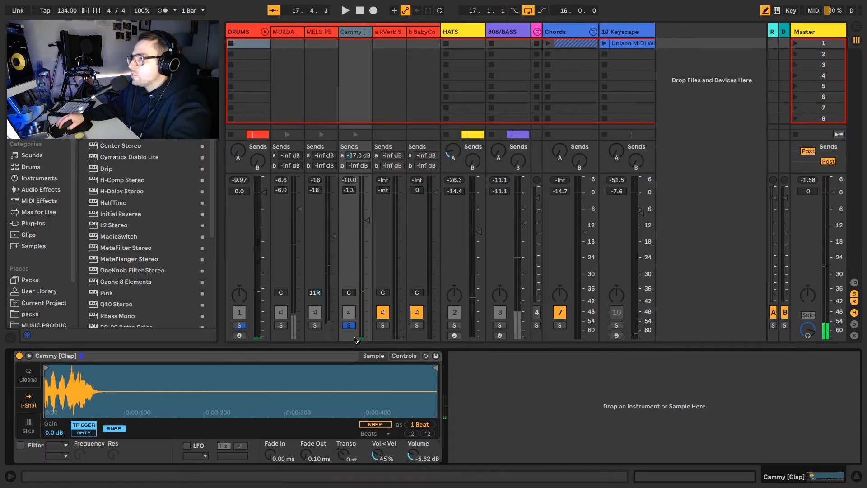
click(349, 326)
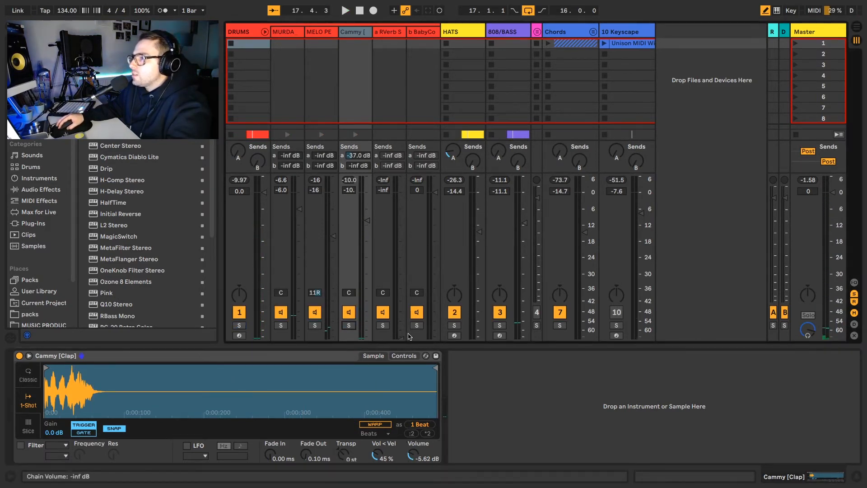
click(454, 326)
key(space)
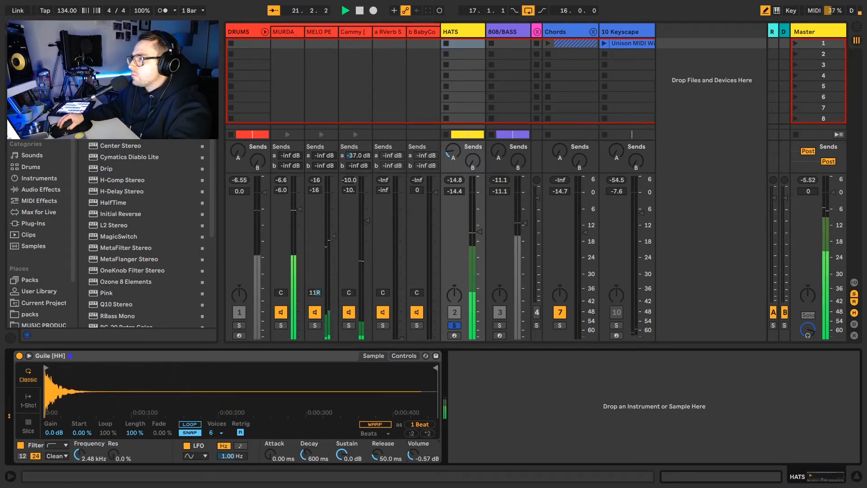
Unsolo HATS and audition the 808/BASS track on its own, then unsolo it.
key(space)
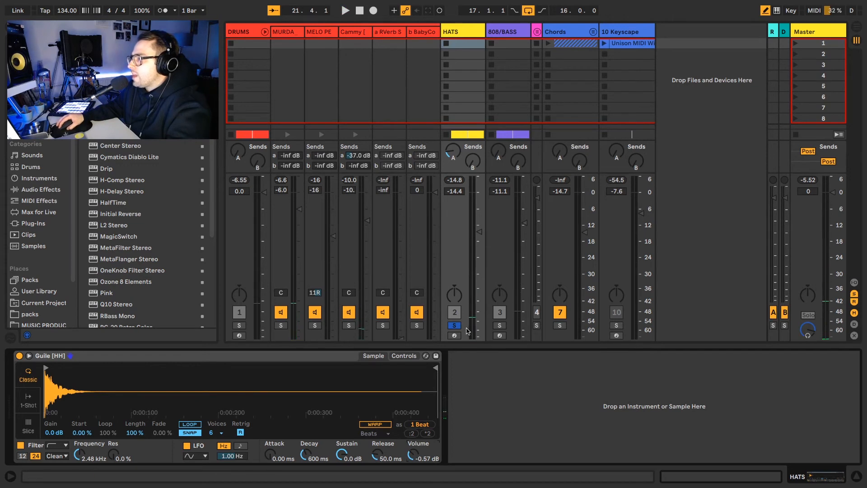
click(457, 326)
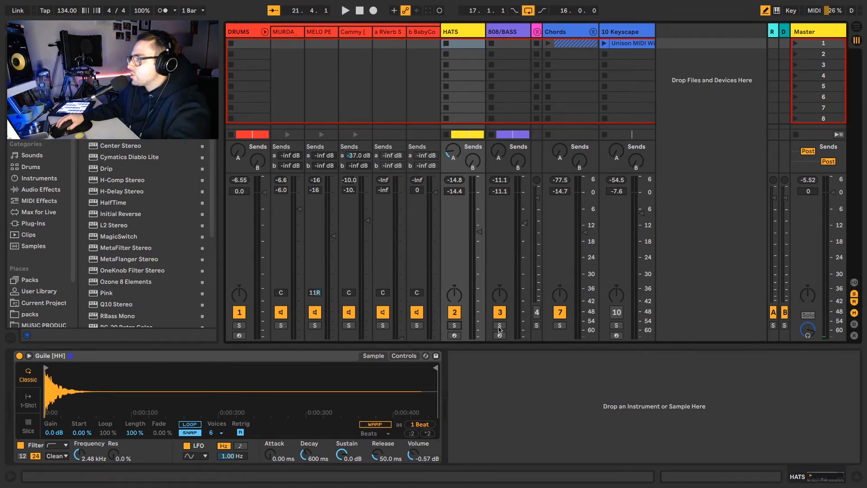
click(499, 326)
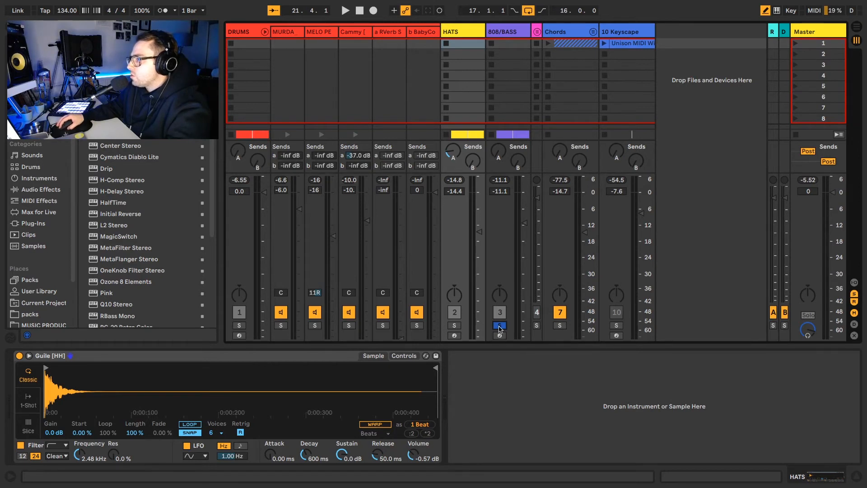
key(space)
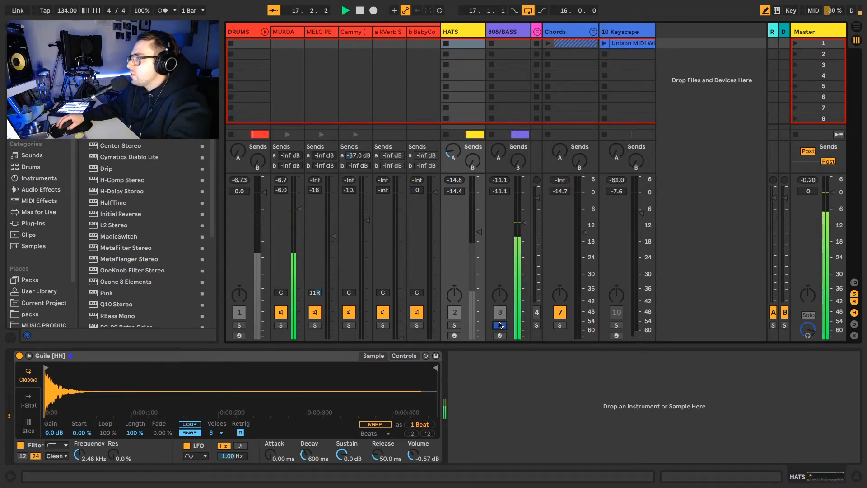
key(space)
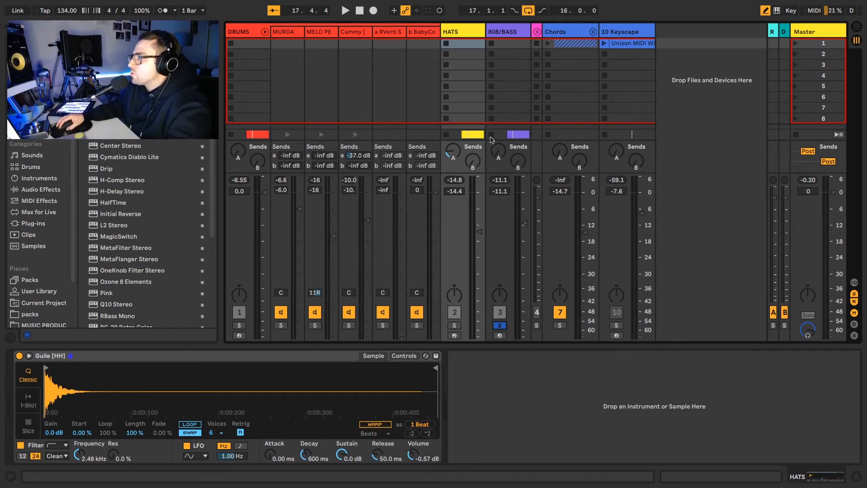
click(499, 325)
Solo the Chords group and add a Utility (100% width, 0.00 dB) after Wider.
click(559, 325)
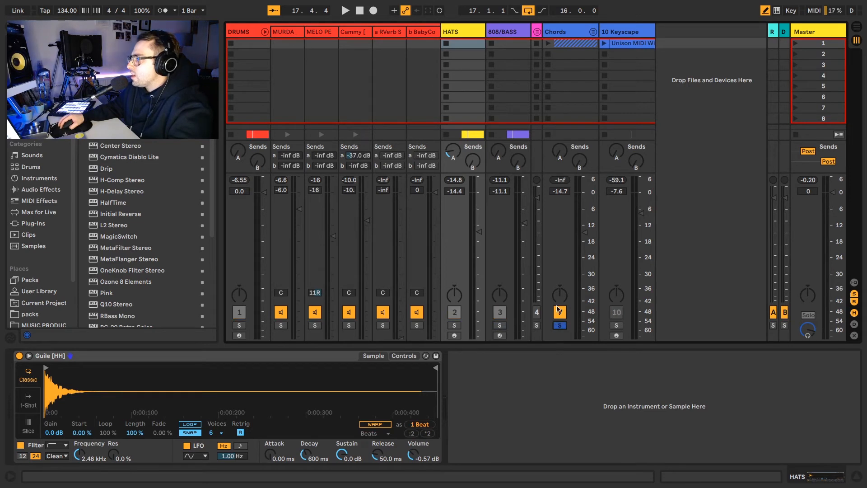
click(593, 32)
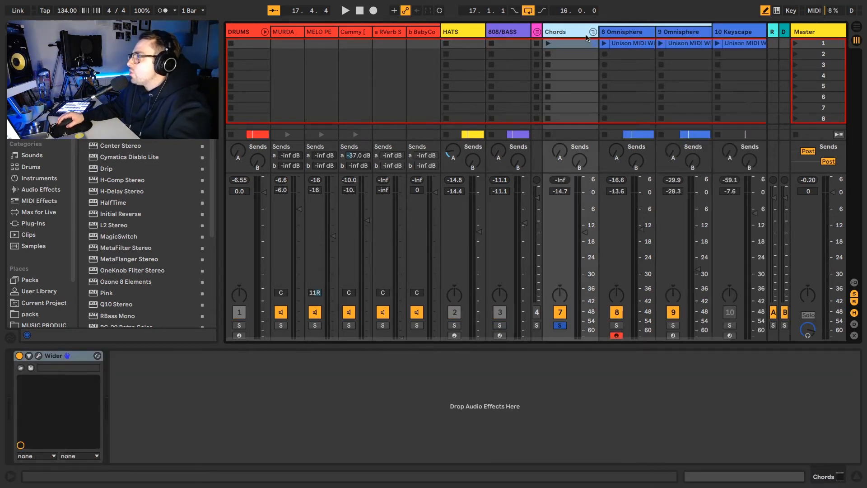
click(594, 32)
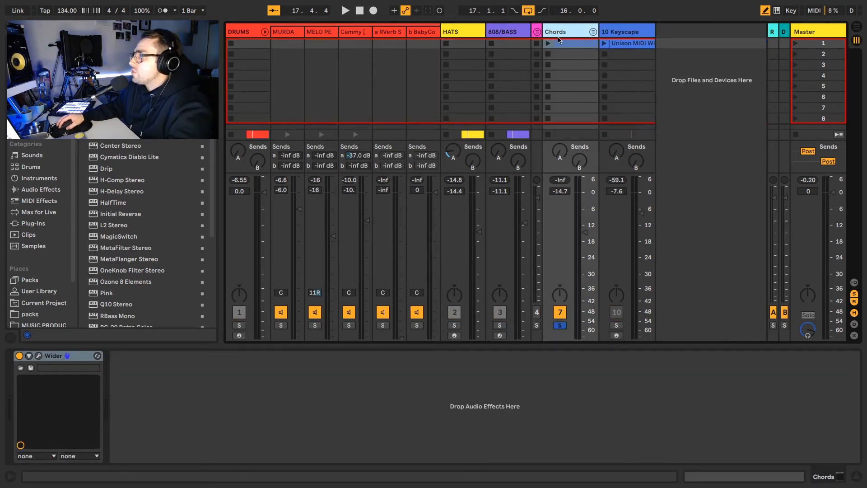
click(303, 416)
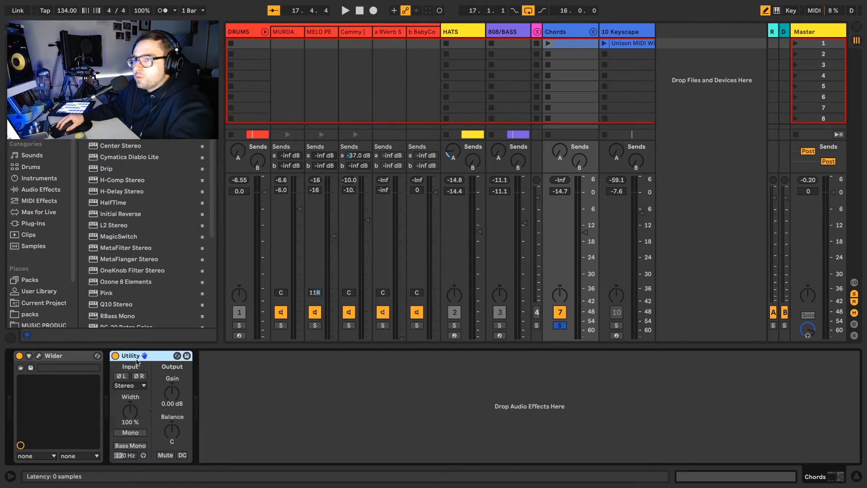
Move Utility ahead of Wider and boost its gain to about 17.8 dB during playback.
drag(144, 356, 27, 375)
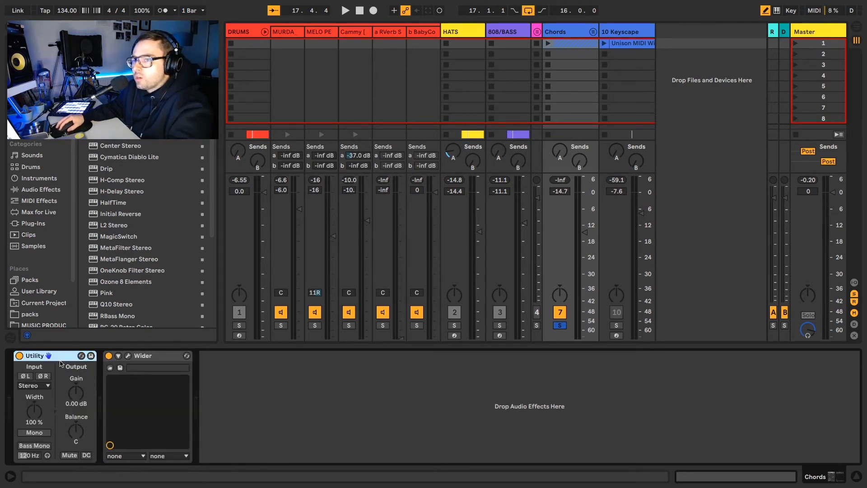
click(77, 396)
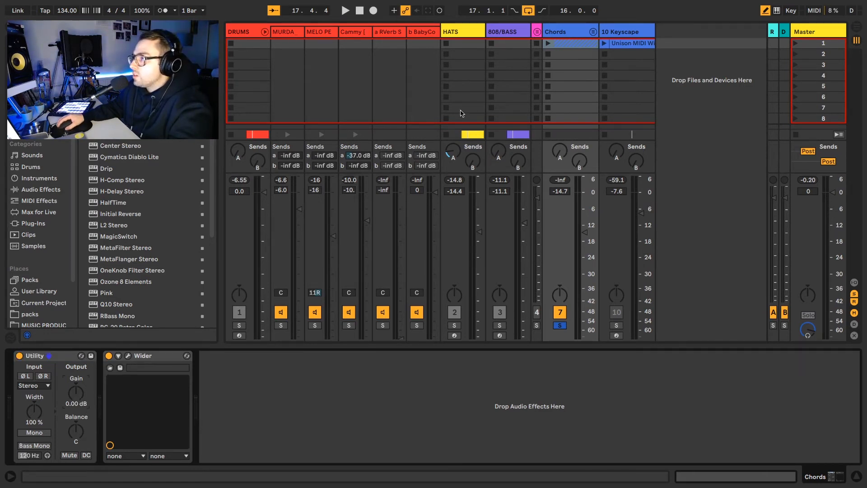
key(space)
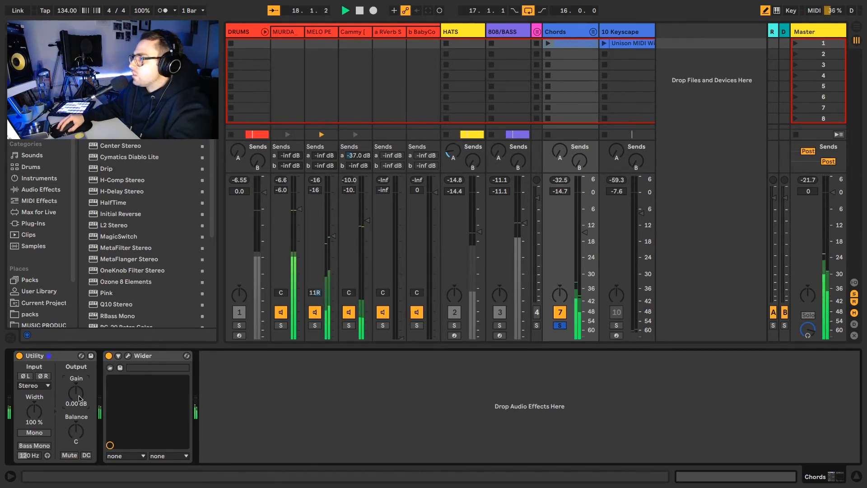
drag(79, 398, 79, 351)
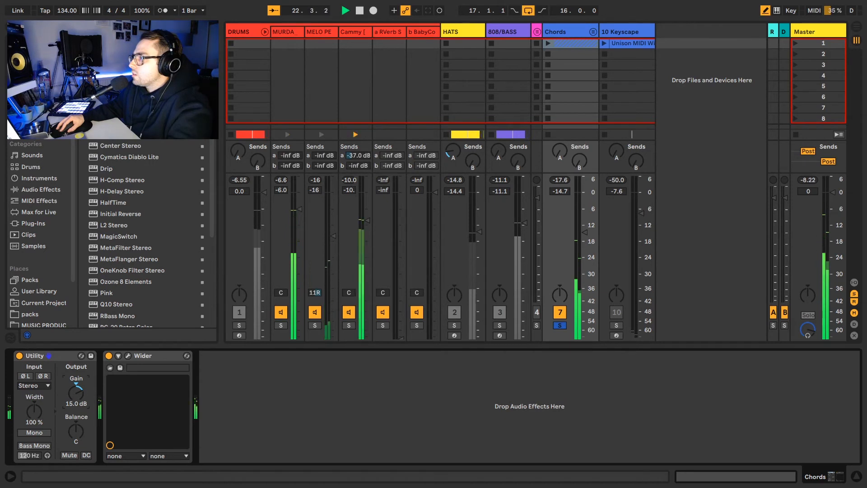
drag(76, 393, 76, 385)
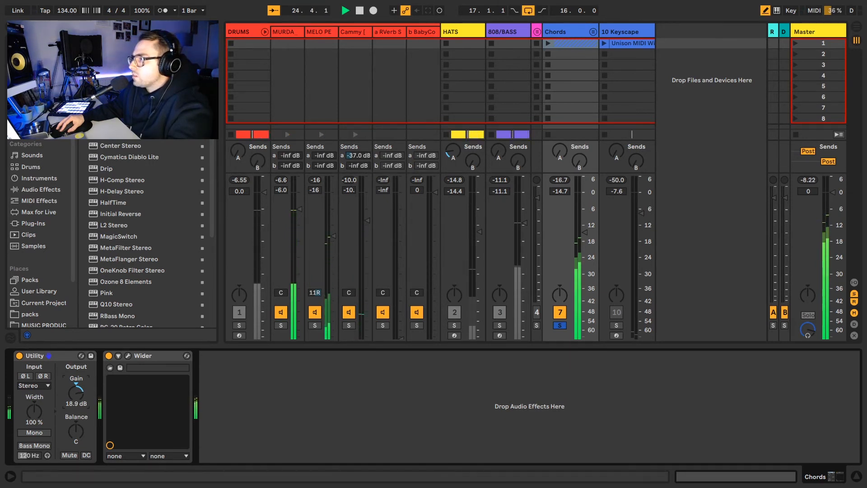
key(space)
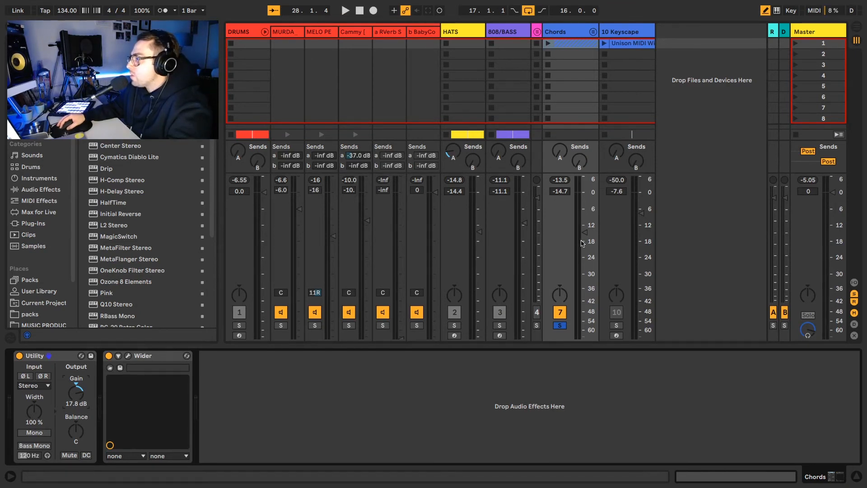
Pull MURDA, MELO PE, Cammy, Chords and HATS volumes to -inf, then restore MURDA to -6.0 dB.
key(space)
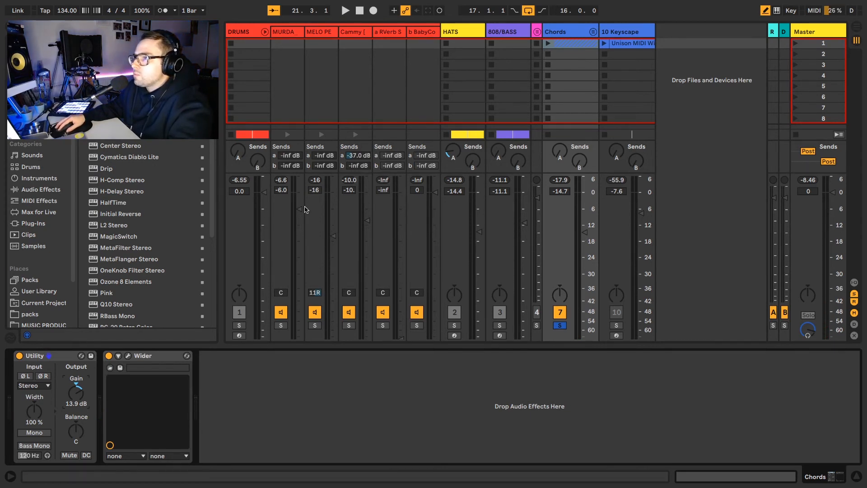
drag(299, 212, 299, 337)
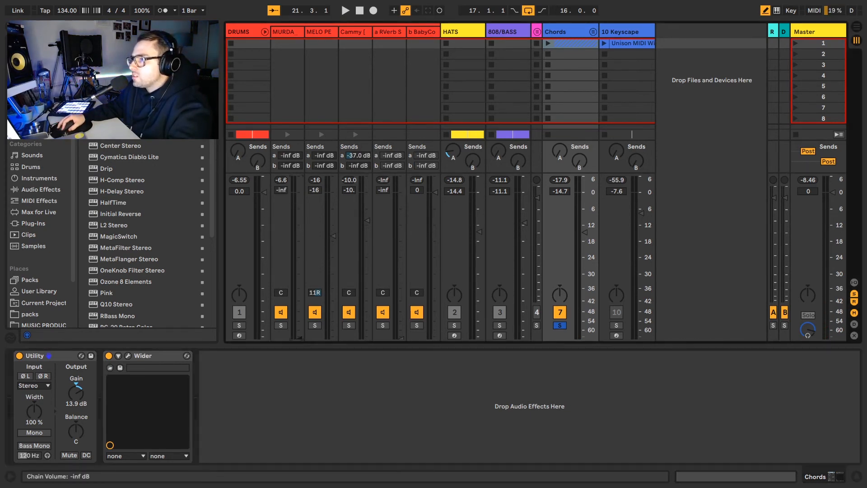
drag(329, 241, 332, 338)
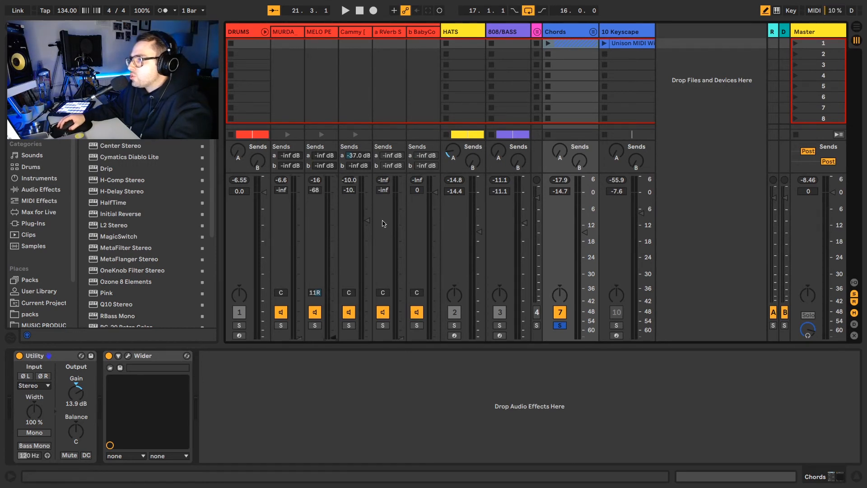
drag(362, 228, 367, 338)
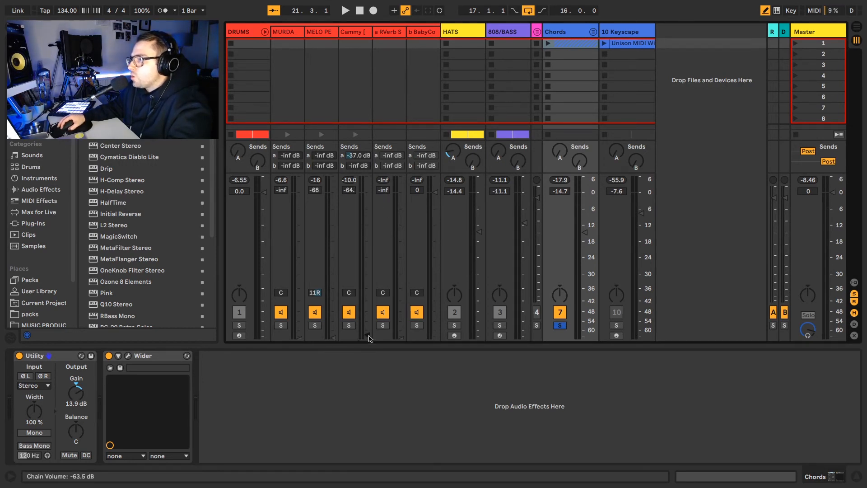
drag(585, 295, 584, 338)
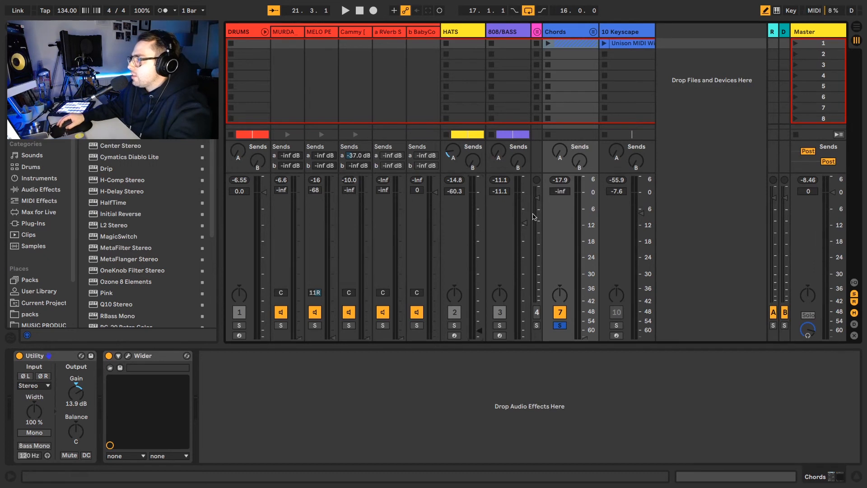
drag(524, 223, 483, 339)
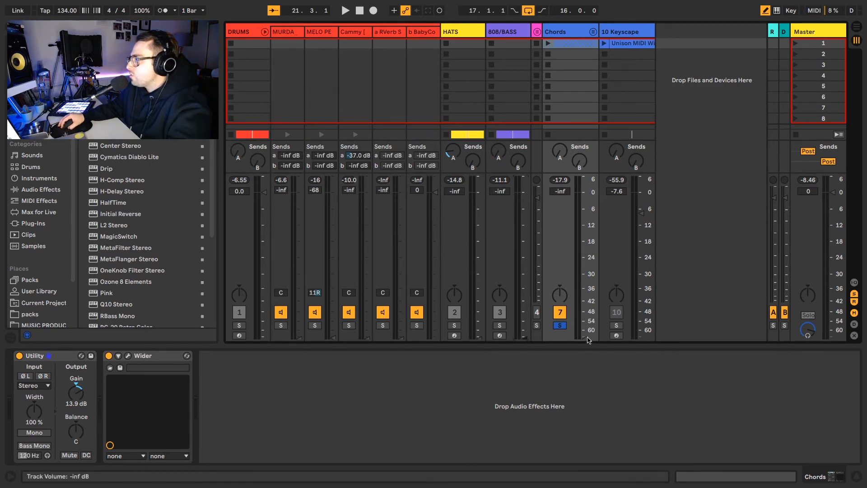
drag(298, 341, 299, 305)
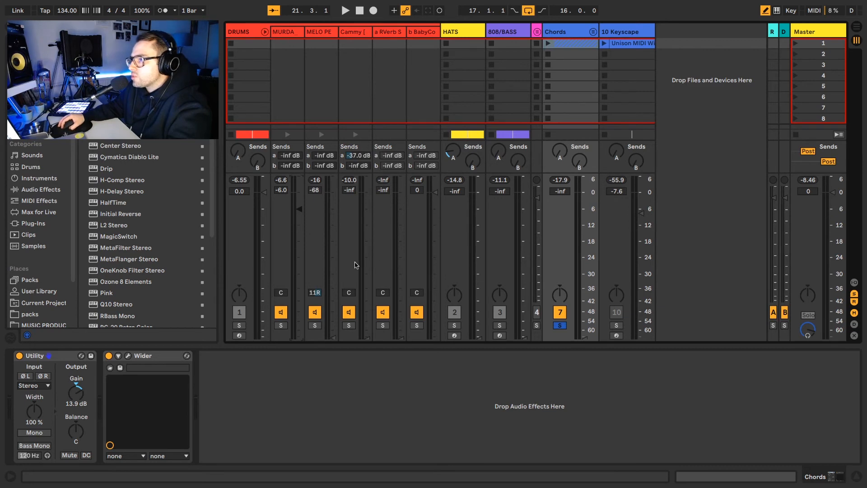
Raise Cammy to -10 dB, MELO PE to about -16.6 dB and HATS to -14 dB.
drag(370, 341, 369, 324)
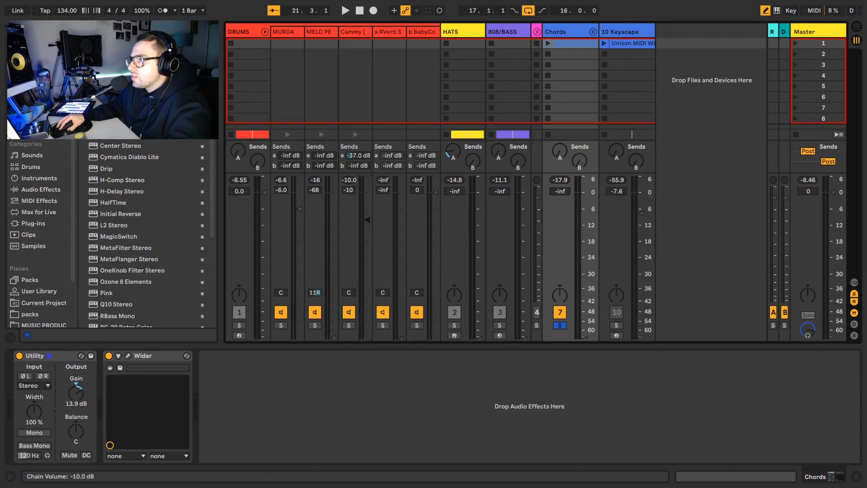
key(space)
key(s)
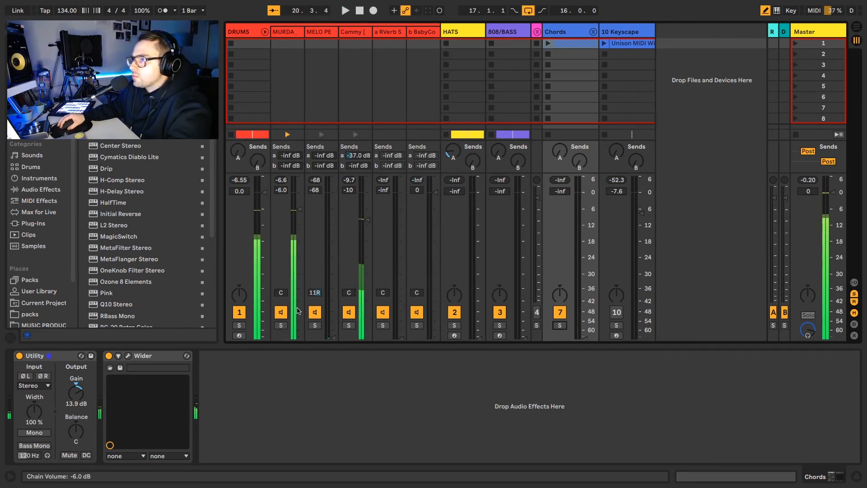
drag(333, 338, 333, 302)
key(space)
drag(334, 236, 333, 237)
key(space)
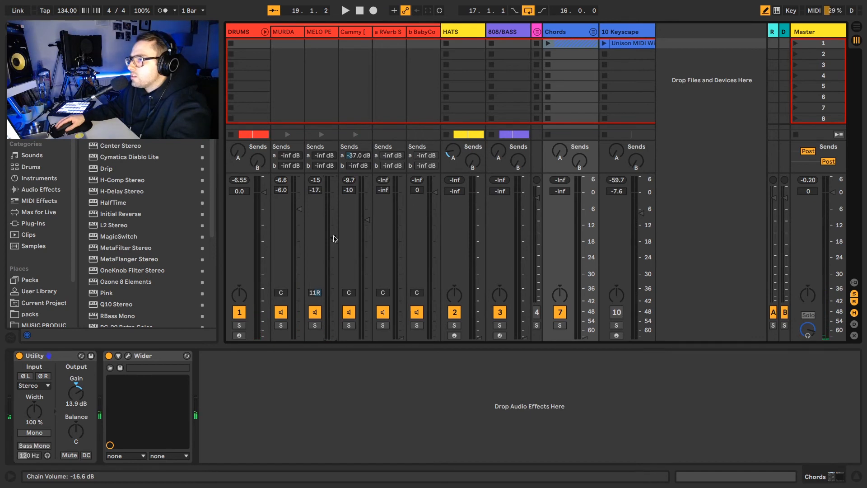
key(space)
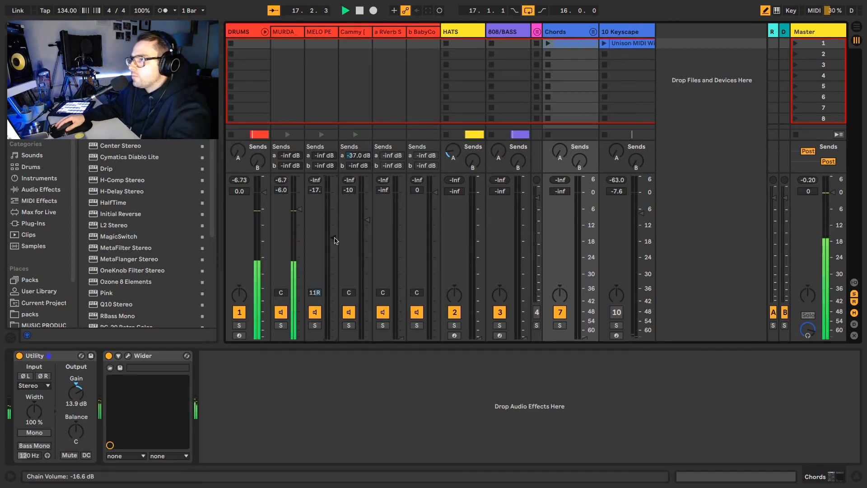
key(space)
drag(480, 339, 480, 234)
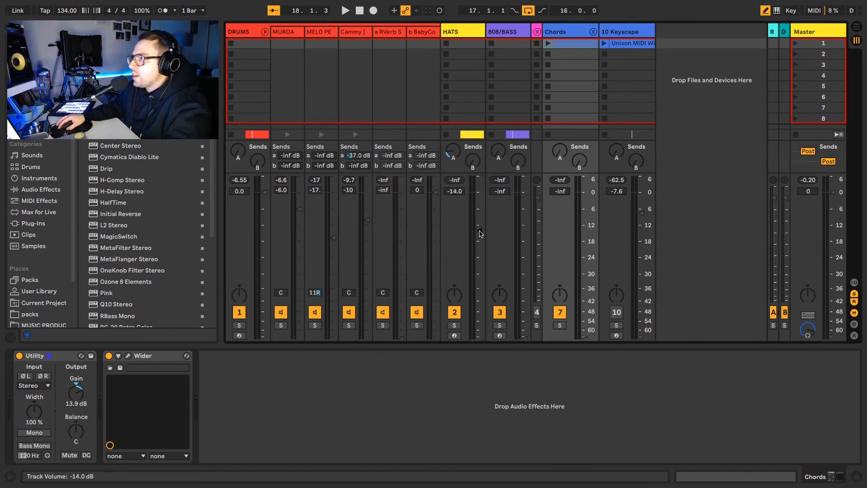
Fine-tune HATS to -14.2 dB, lift Chords from silence to -12.2 dB and 808/BASS to -9.4 dB.
key(space)
drag(480, 232, 481, 234)
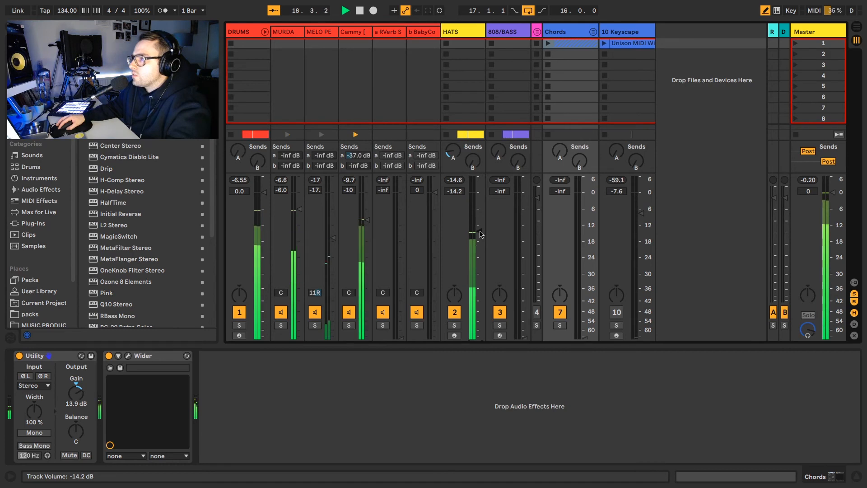
key(space)
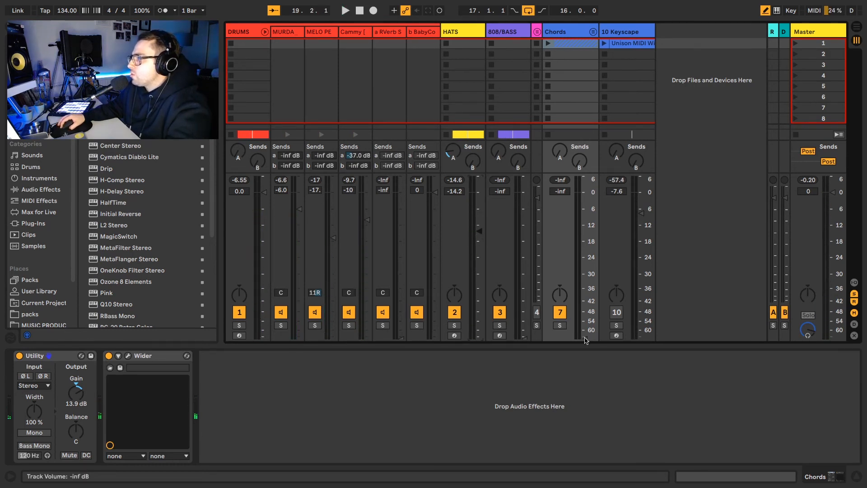
key(space)
drag(586, 339, 585, 233)
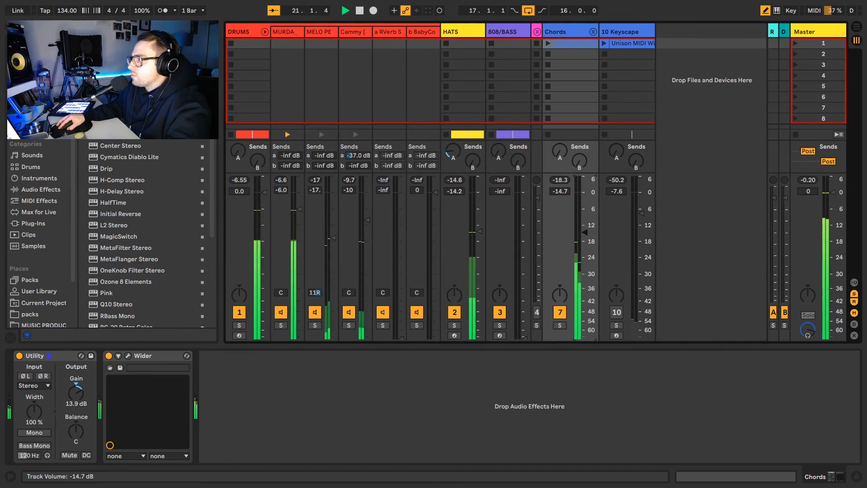
key(space)
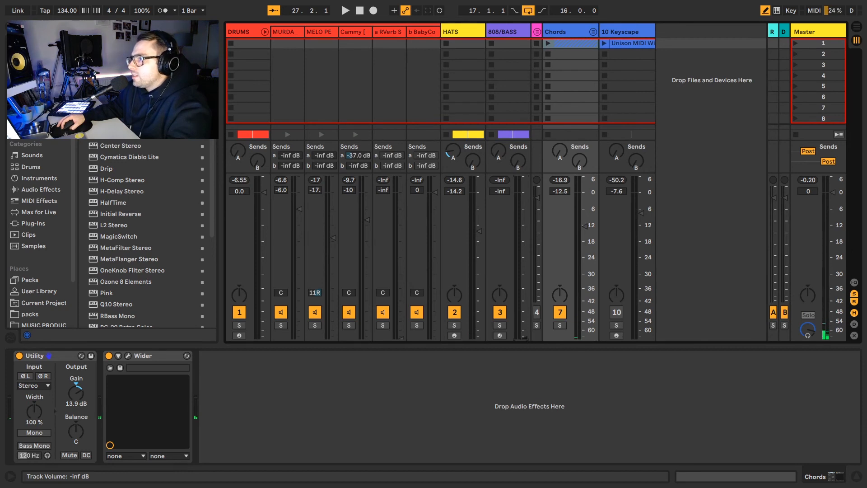
drag(525, 338, 525, 337)
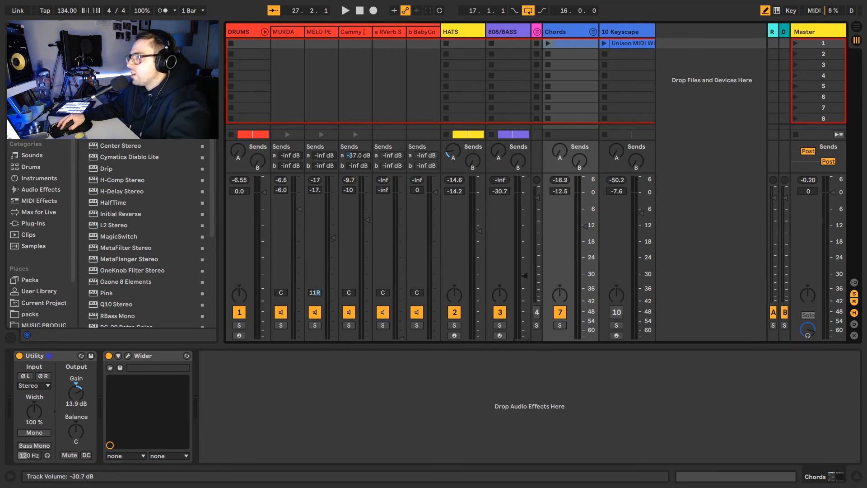
key(space)
drag(525, 261, 524, 218)
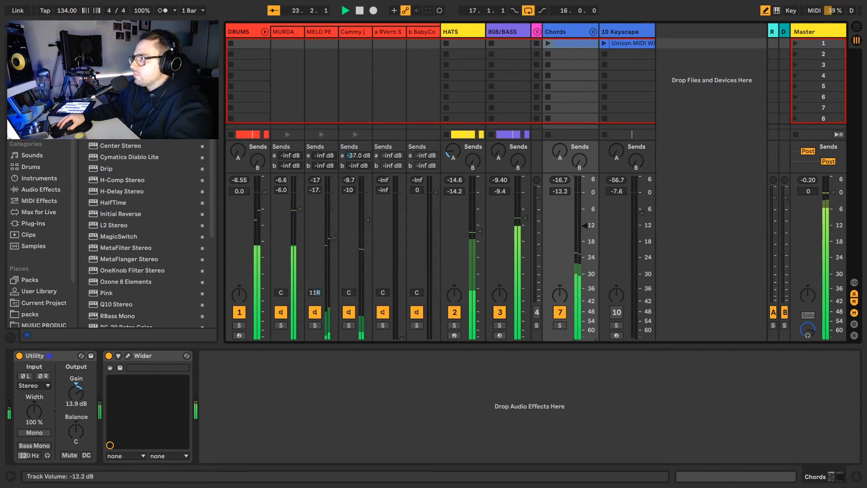
Nudge the Chords group to -12.2 dB and play the full mix from bar 17.
drag(587, 228, 587, 227)
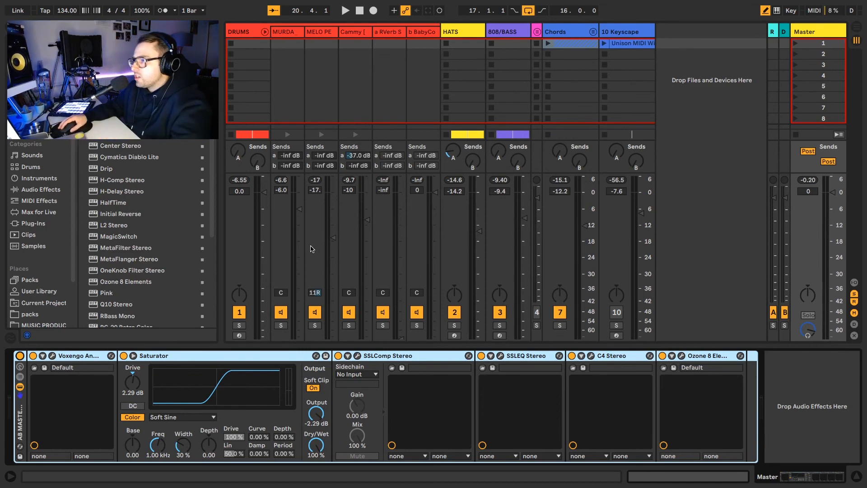
key(space)
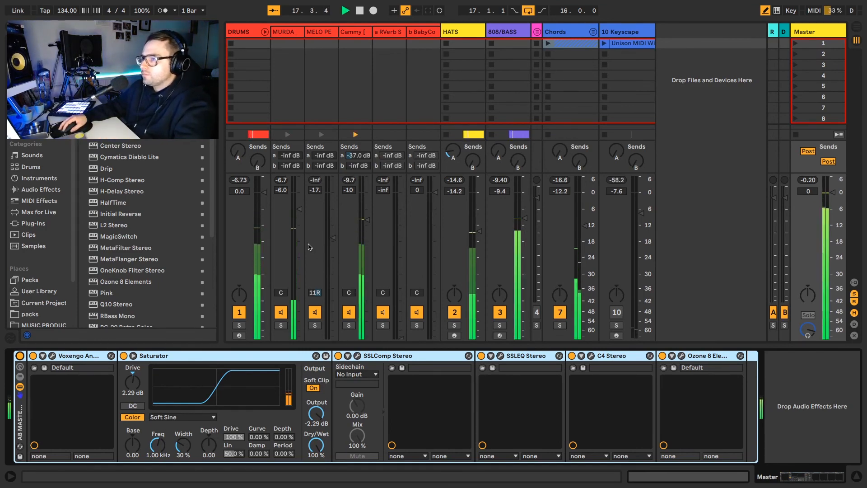